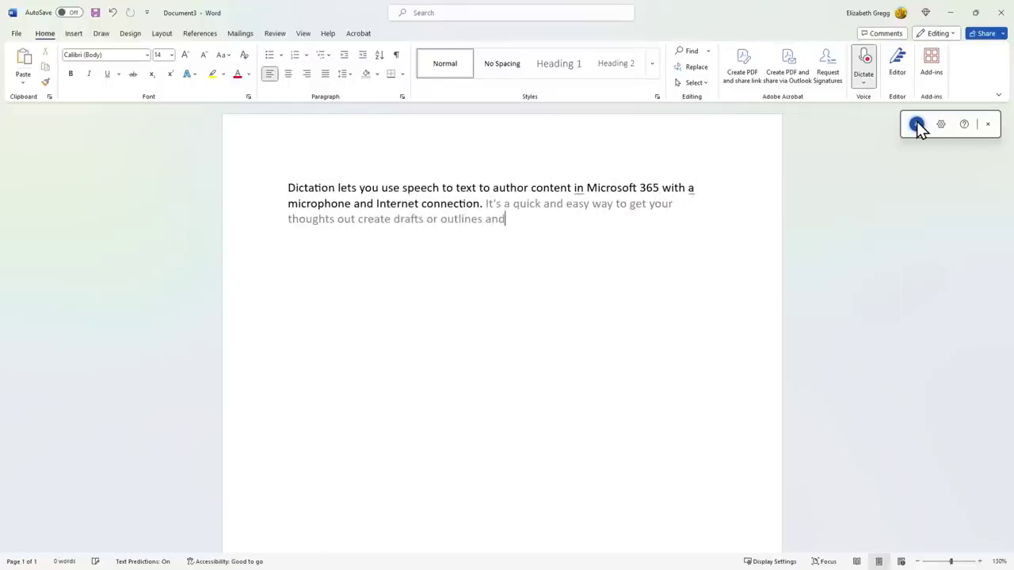
Pause dictation after the words "capture notes", start a new line and close the dictation toolbar
left_click(916, 125)
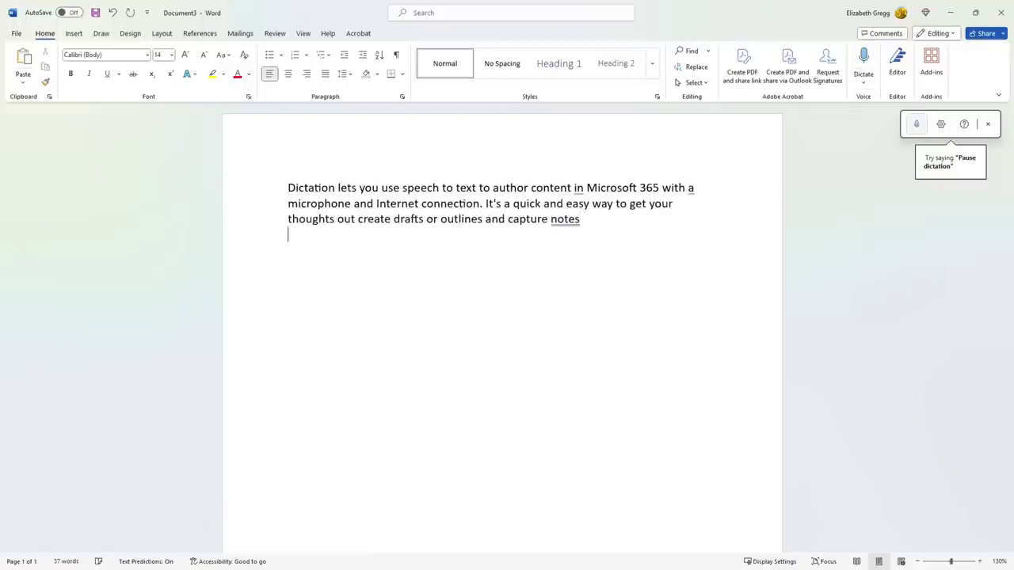
key("Return")
left_click(988, 124)
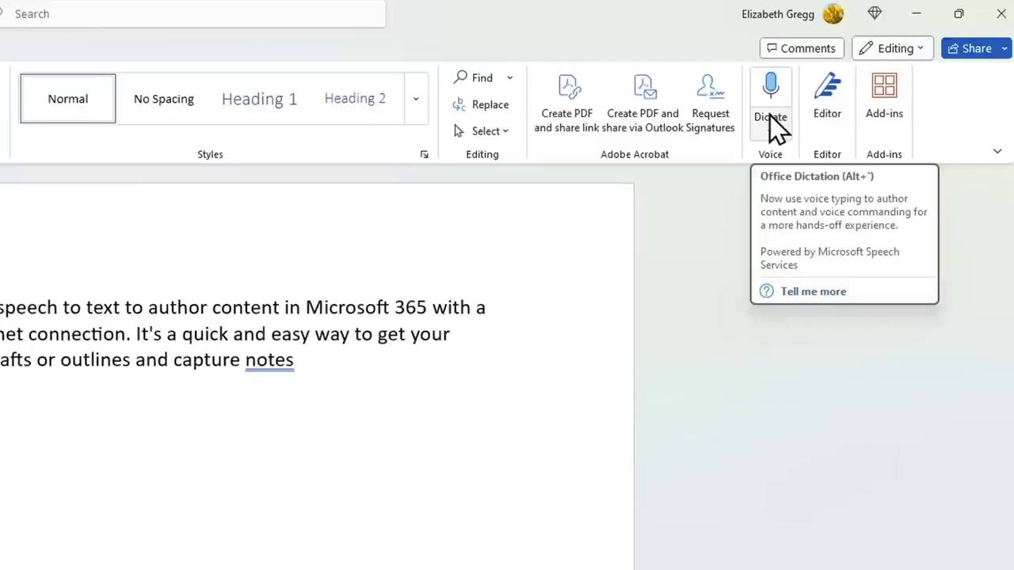
Dictate "Start speaking to see text appear on your screen. Dictation is also available on the web version of Word." and pause dictation
left_click(776, 129)
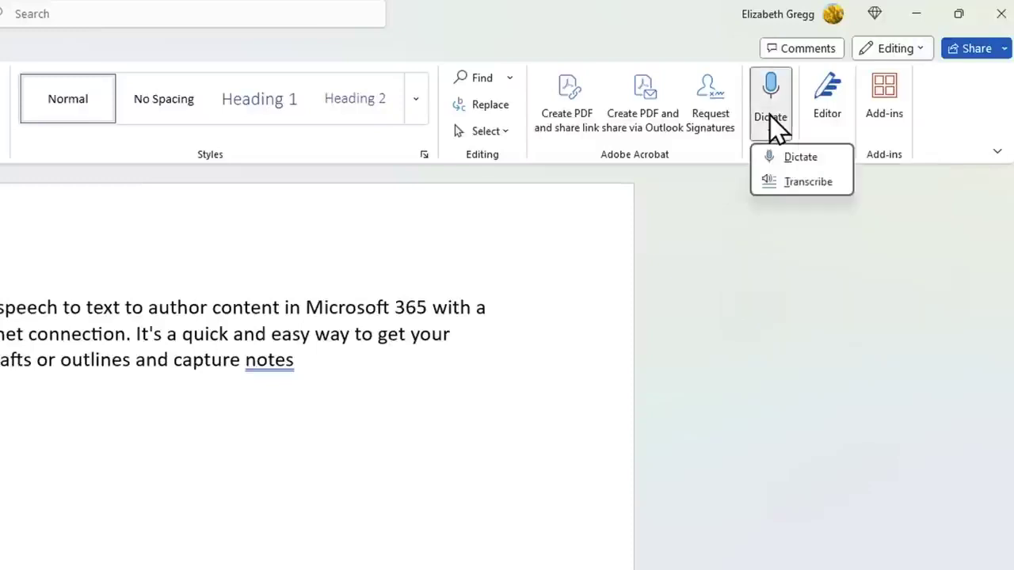
left_click(778, 155)
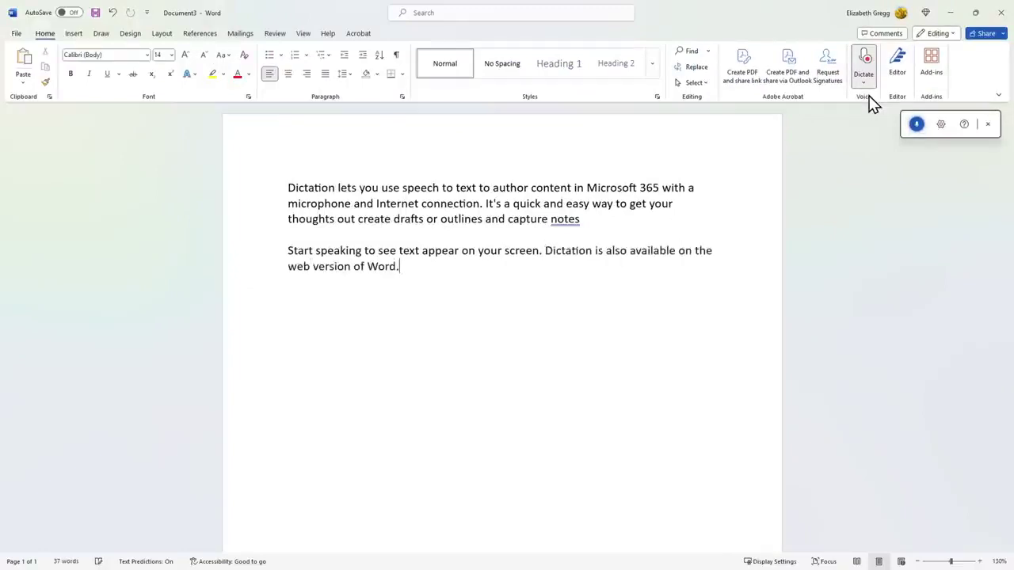
left_click(918, 130)
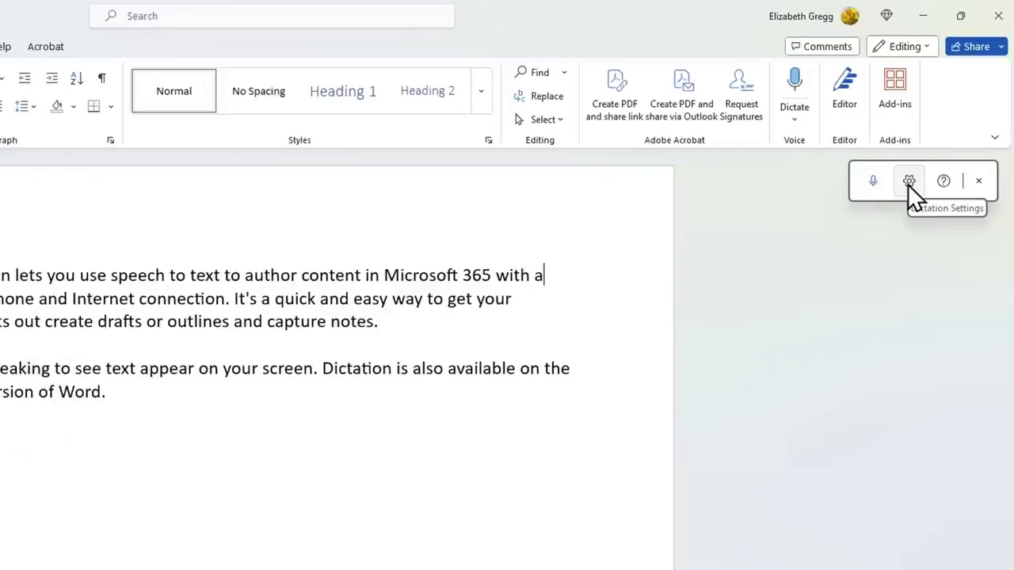
Open the dictation settings and look through the available spoken languages and microphones, keeping the current choices
left_click(910, 185)
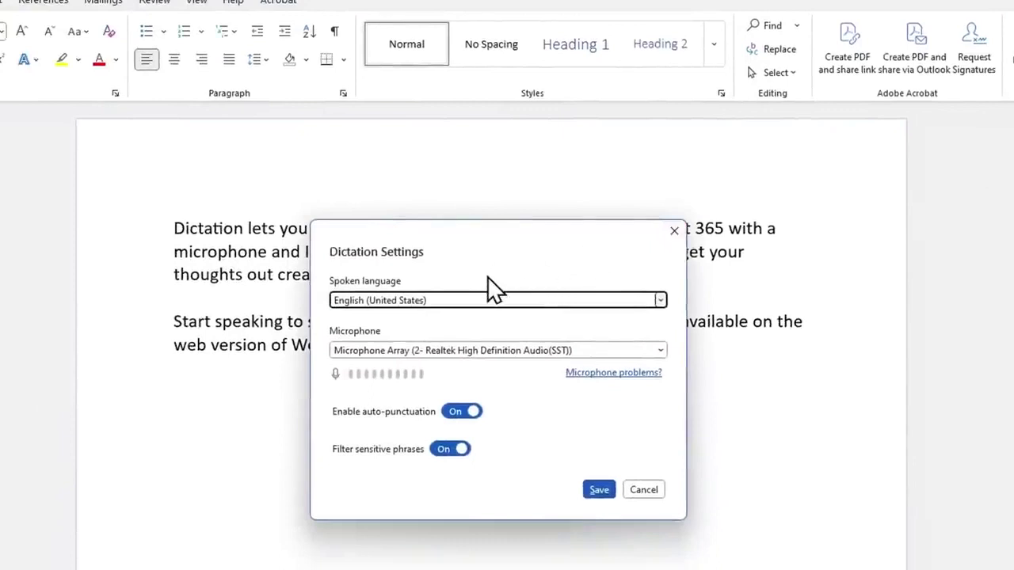
left_click(487, 302)
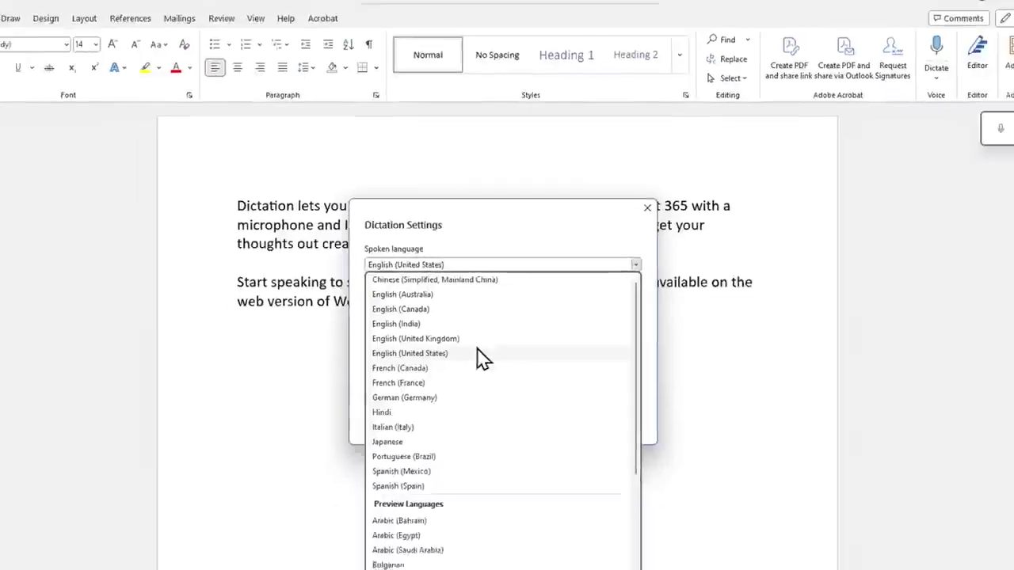
scroll(467, 404, "down", 2)
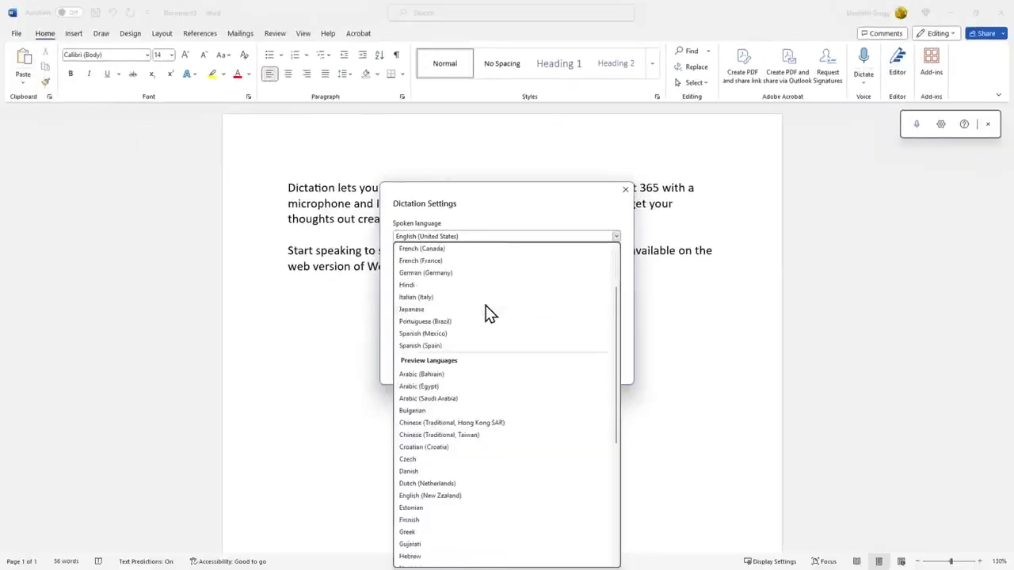
scroll(488, 314, "down", 3)
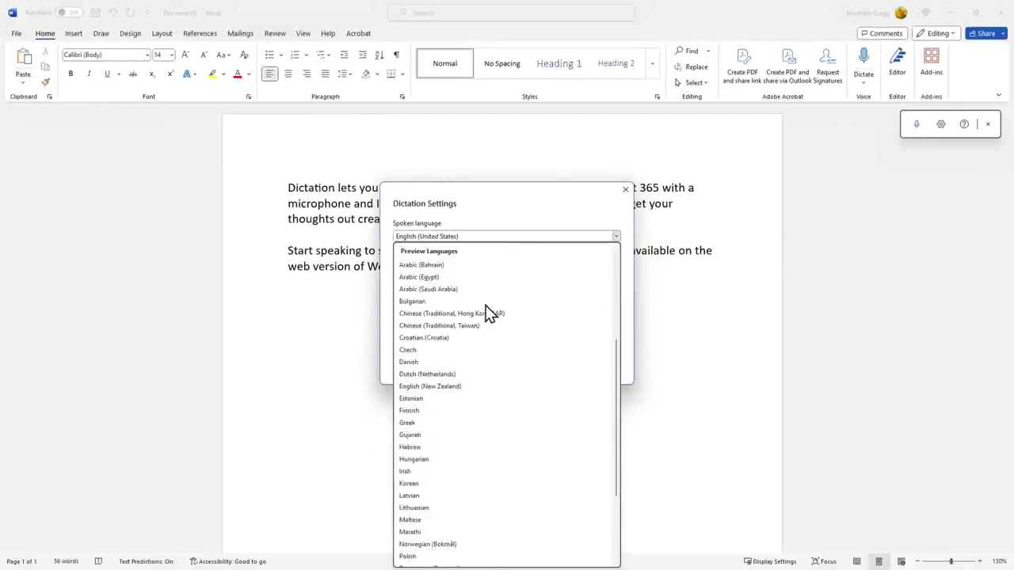
scroll(489, 314, "up", 3)
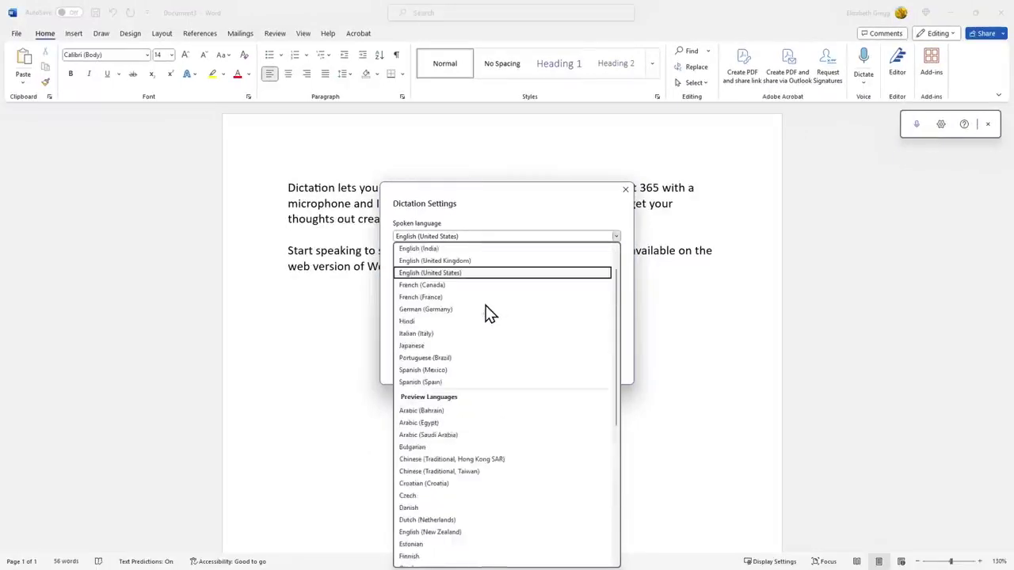
left_click(503, 220)
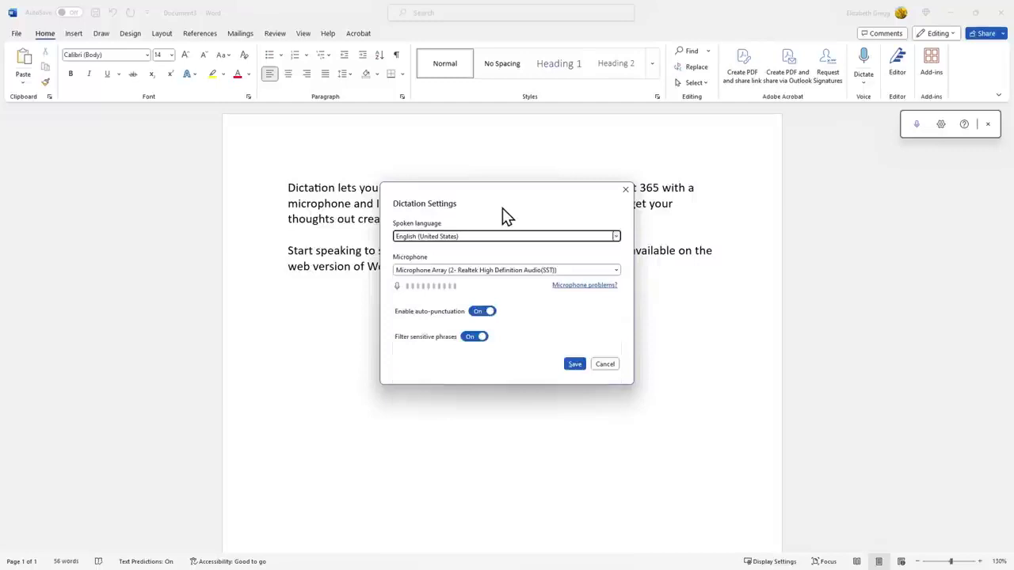
left_click(507, 273)
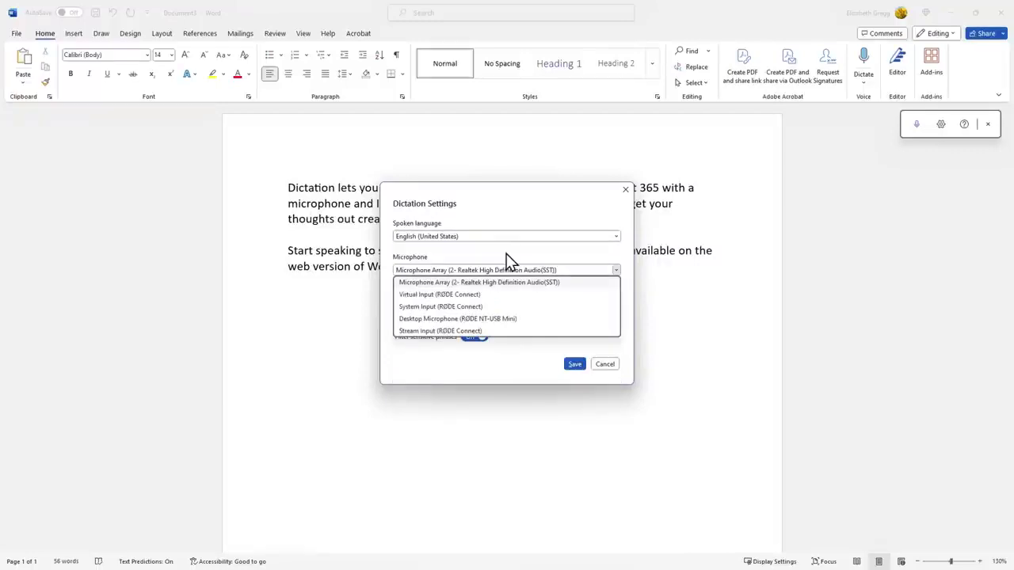
left_click(507, 271)
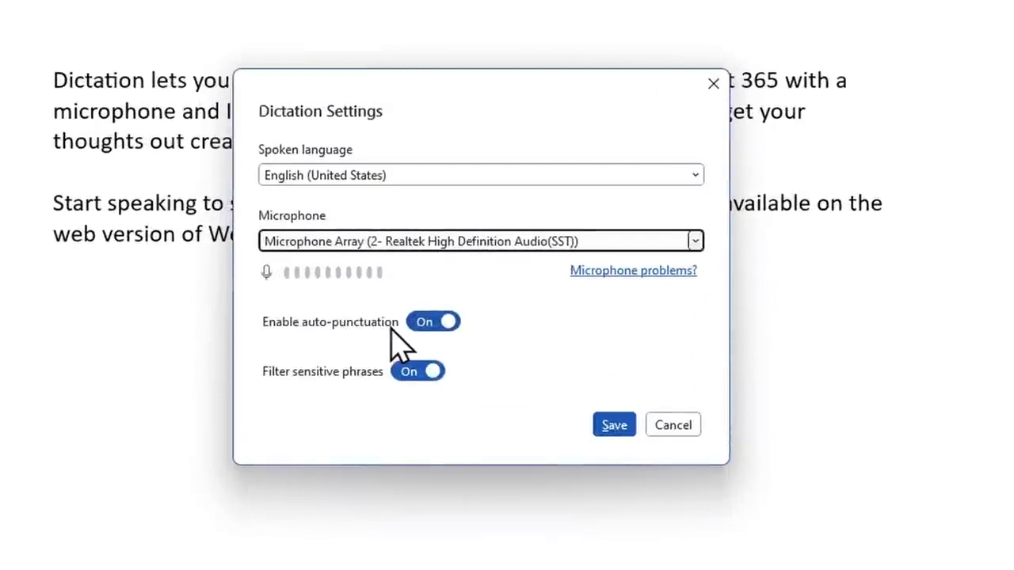
Toggle auto-punctuation and sensitive-phrase filtering off and back on, and save the dictation settings with both enabled
left_click(419, 328)
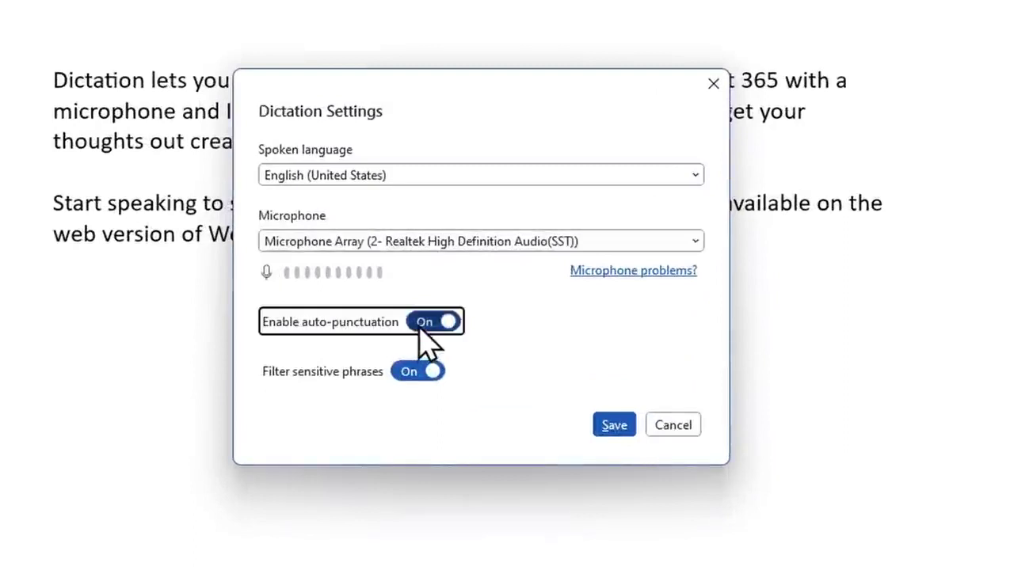
left_click_drag(423, 333, 453, 336)
left_click(449, 324)
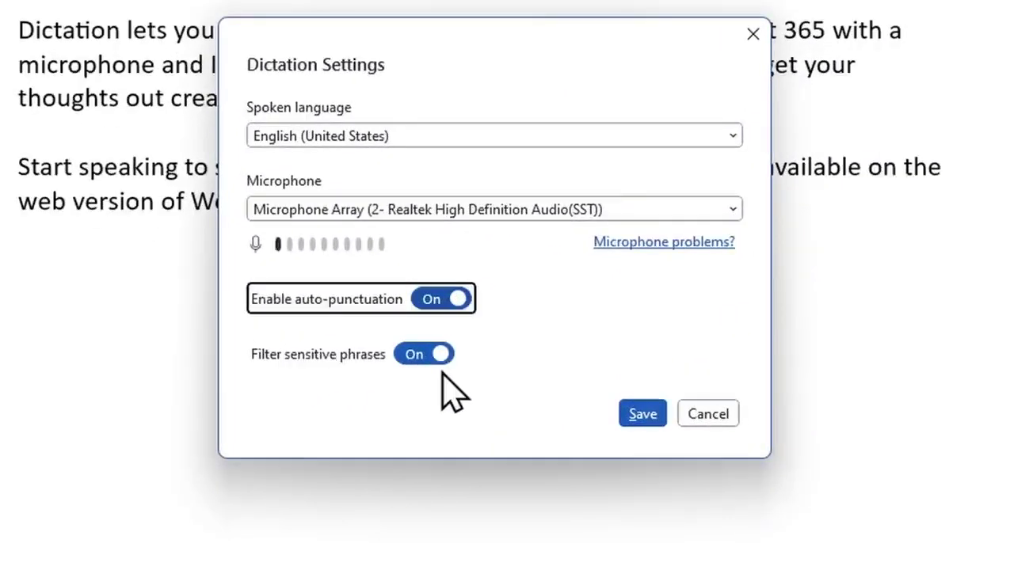
left_click(402, 352)
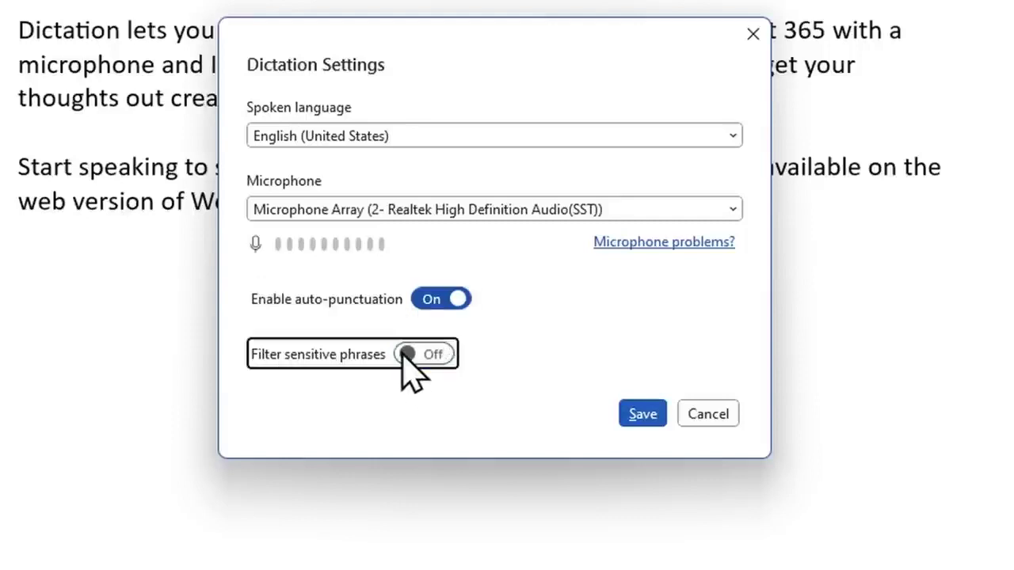
left_click(442, 355)
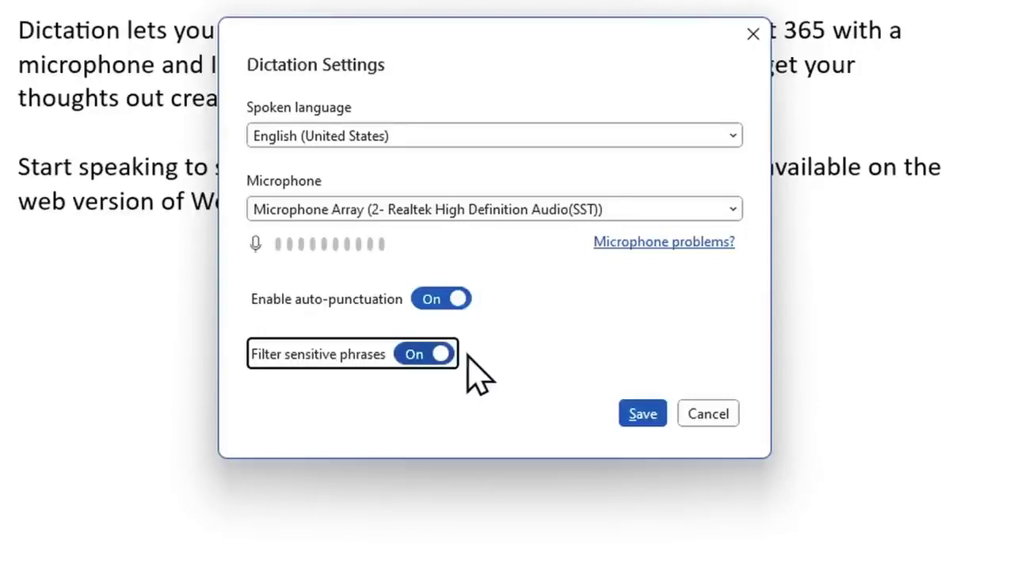
left_click(643, 414)
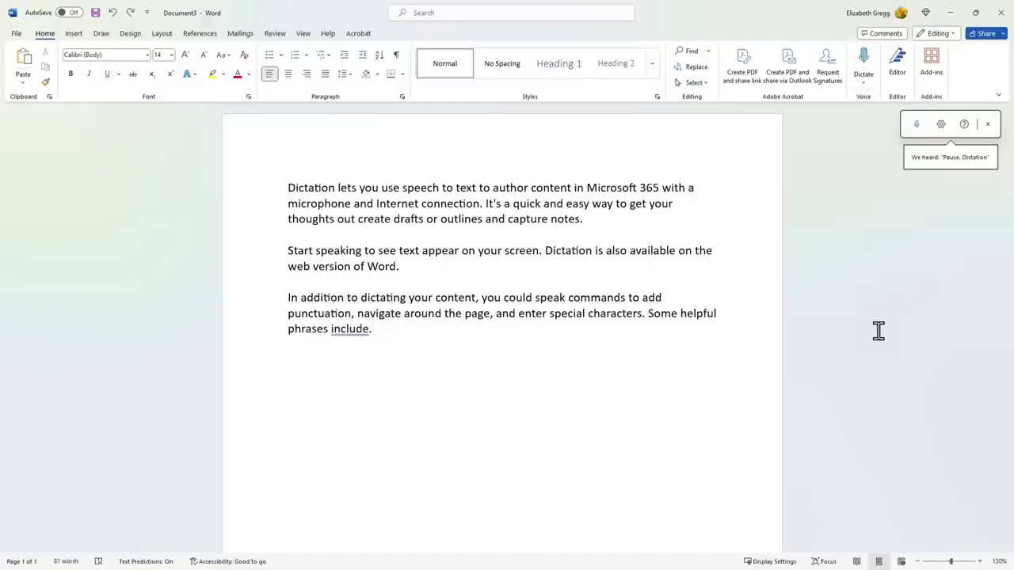
Resume dictation to add the punctuation examples and the paragraph beginning "Saying delete by itself removes the last word or punctuation"
key("alt")
key("alt+grave")
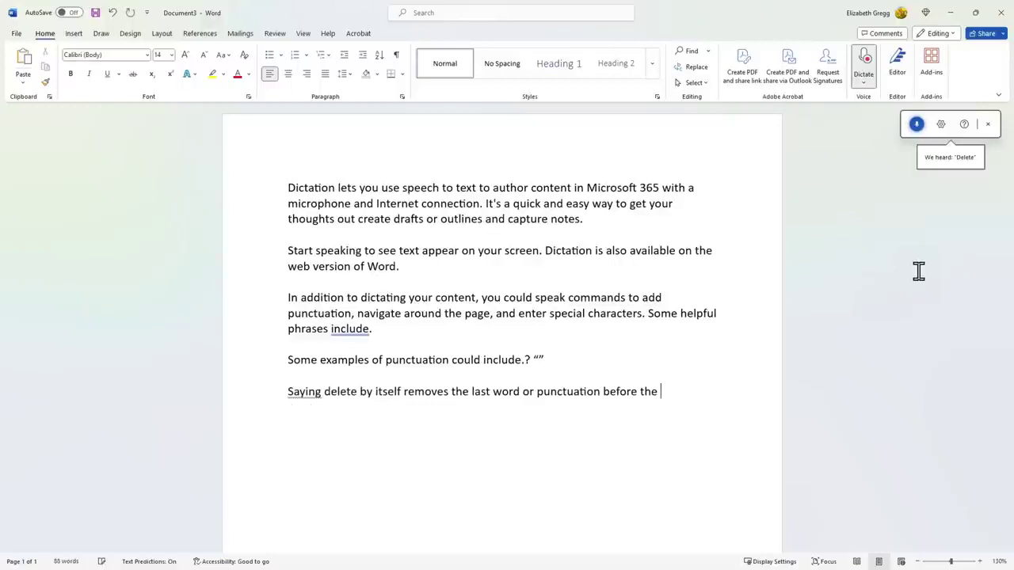
key("Return")
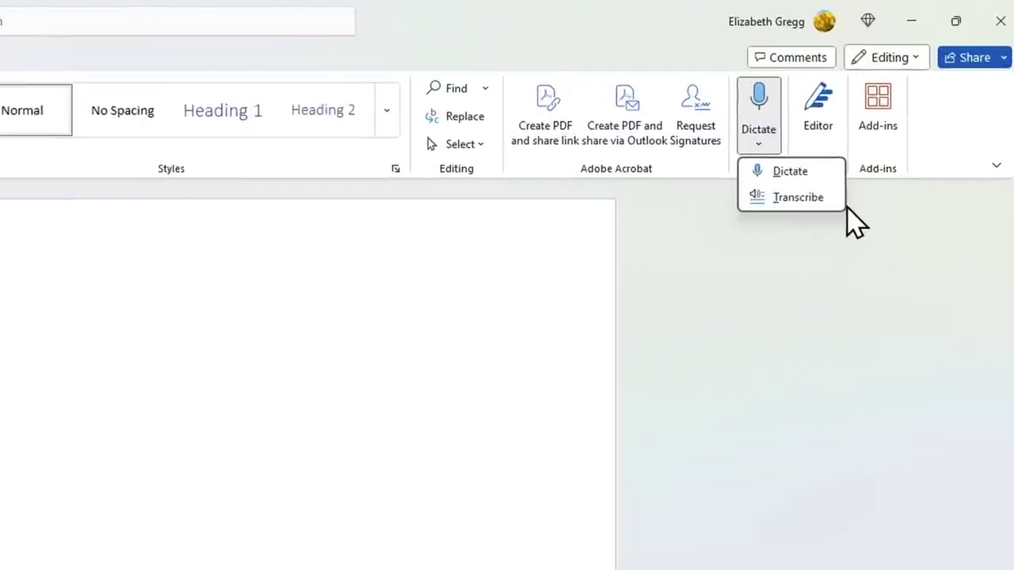
Open Transcribe and start a new audio recording with the language English (United States)
left_click(804, 198)
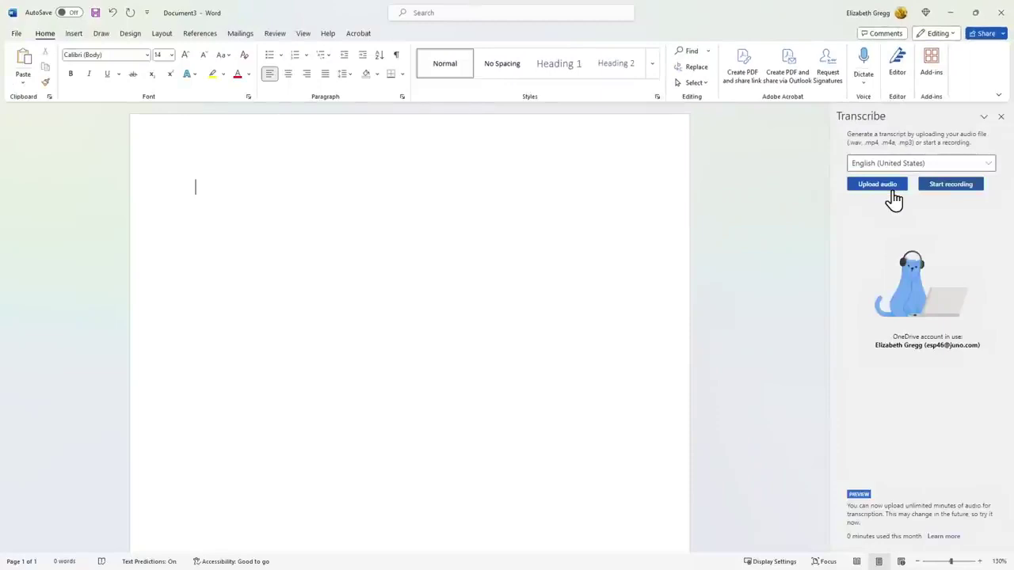
left_click(947, 184)
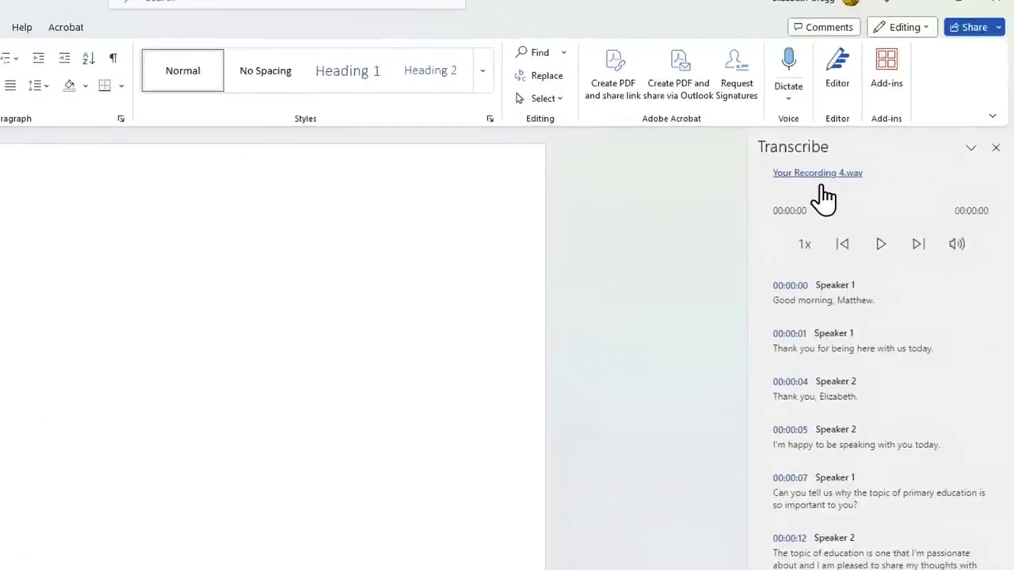
Rename all Speaker 1 labels in the transcript to the interviewer's first name
mouse_move(842, 312)
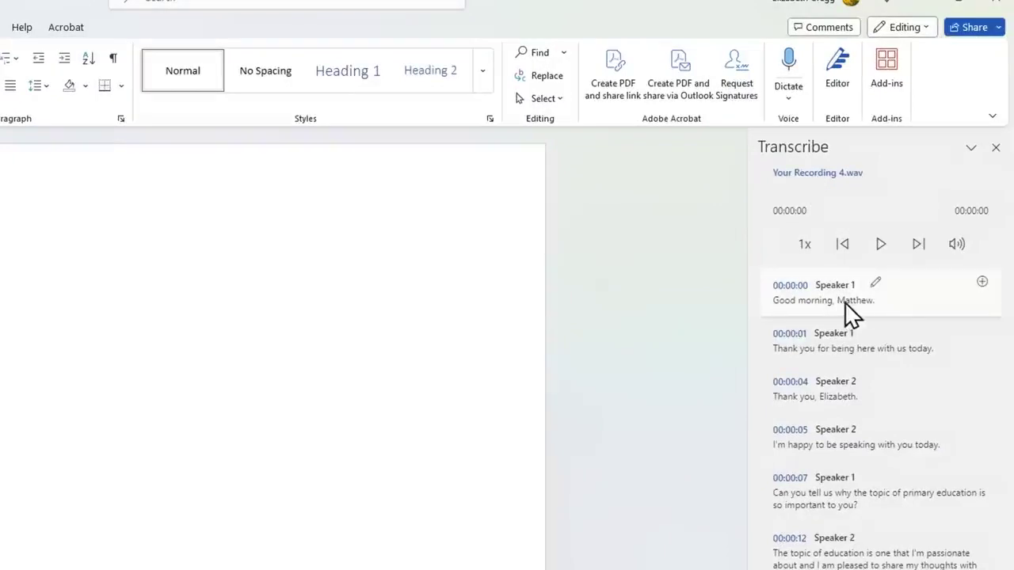
left_click(876, 287)
left_click_drag(872, 276, 806, 276)
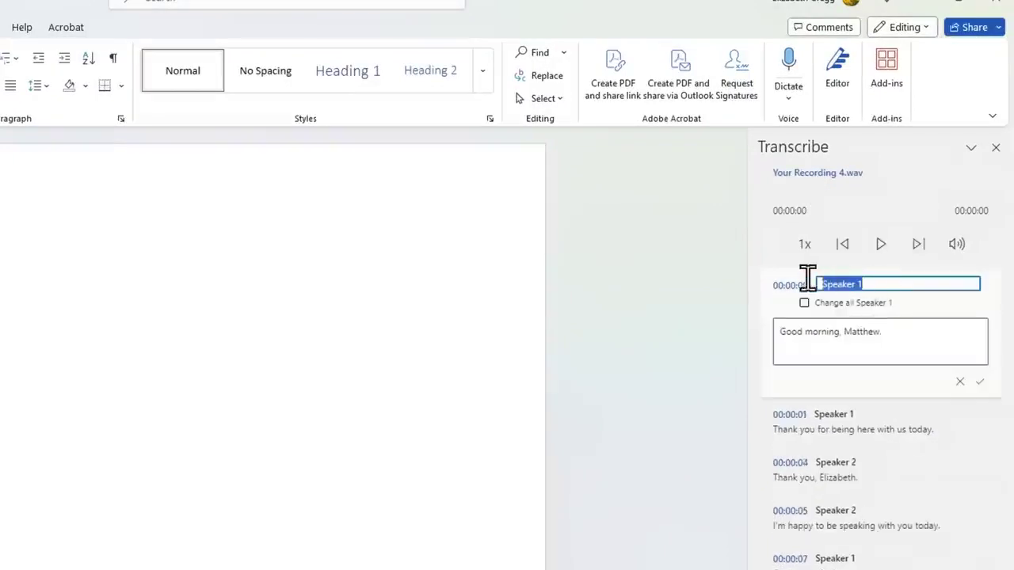
type("Elizabeth")
left_click(804, 302)
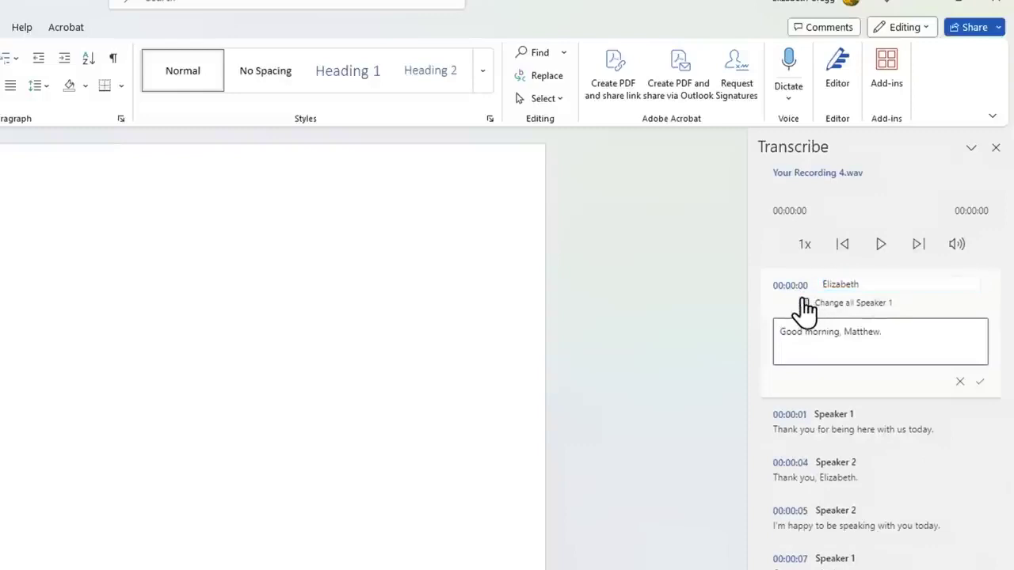
left_click(980, 383)
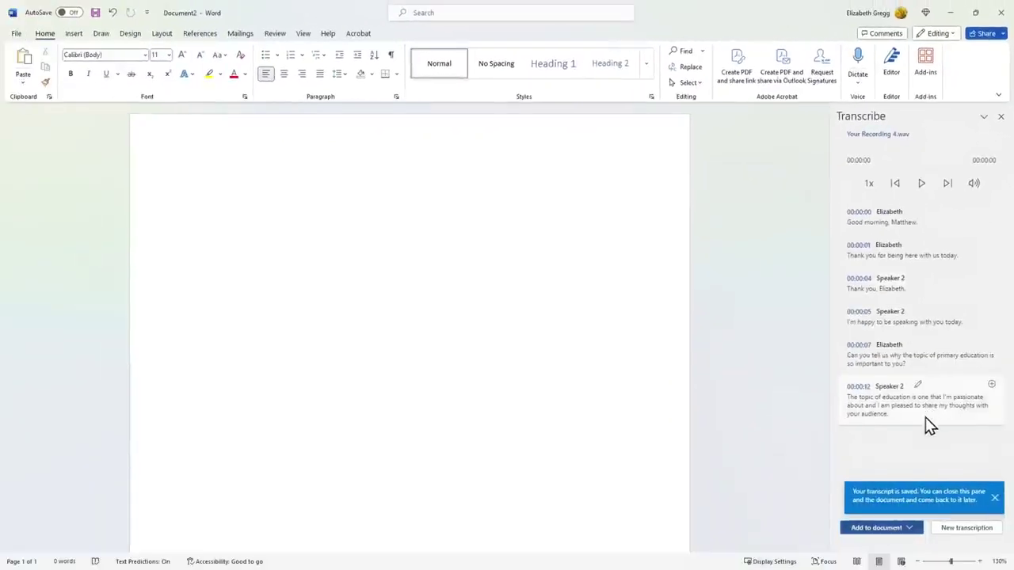
Add the whole transcript to the document with speakers, and add the 00:00:12 Speaker 2 section separately
left_click(908, 529)
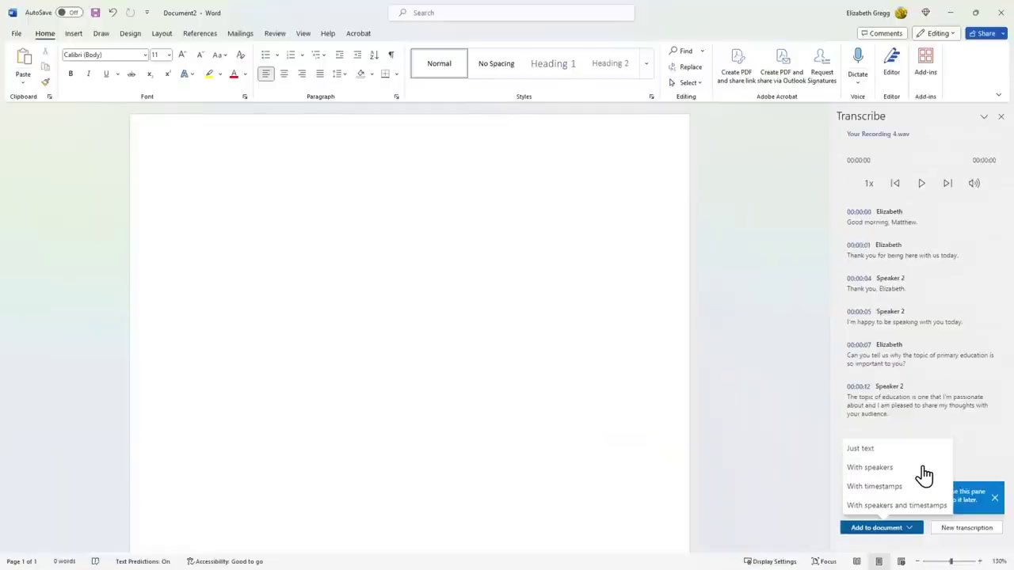
left_click(925, 474)
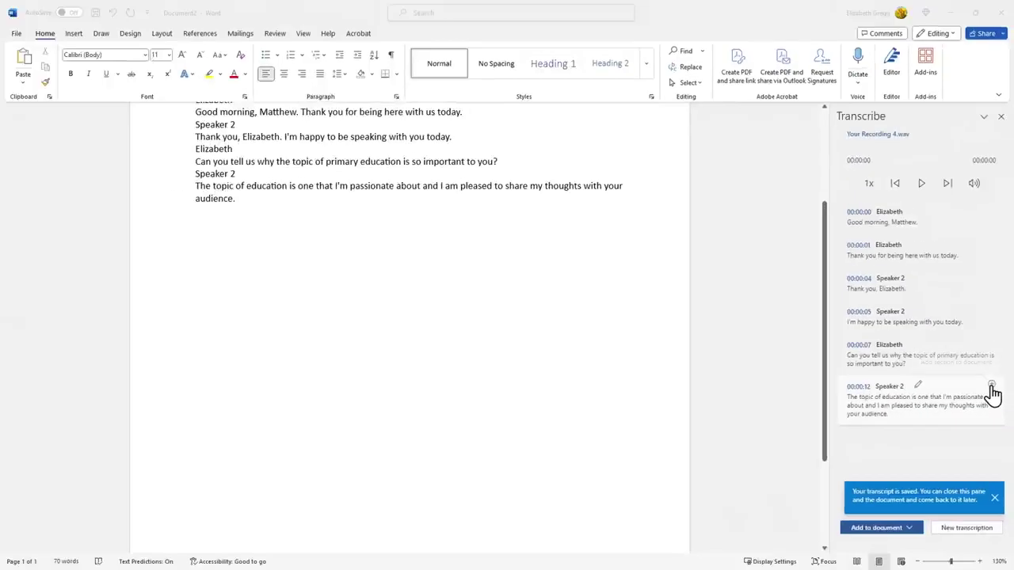
left_click(992, 385)
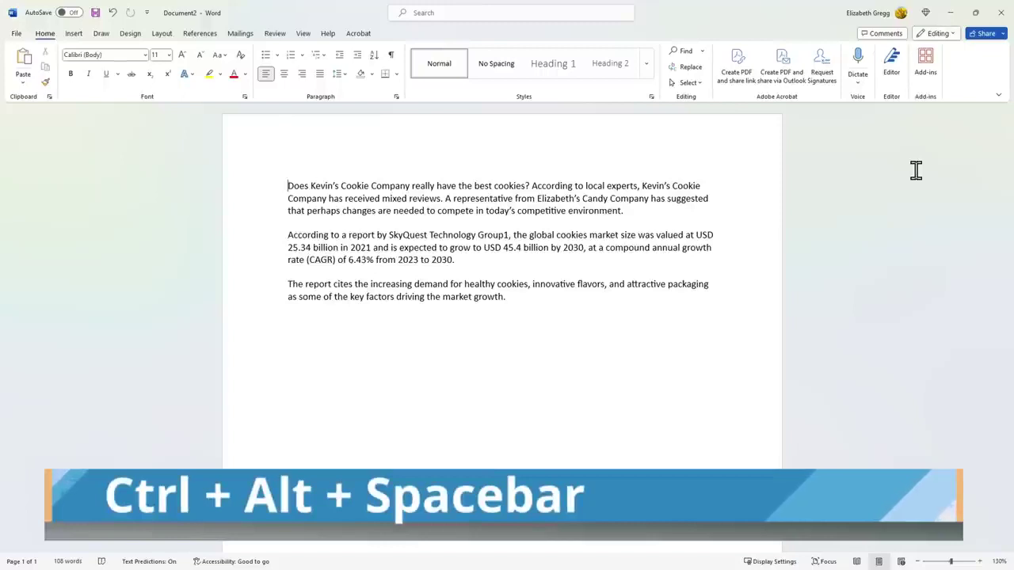
Start and pause Read Aloud on the cookie company text, and set a slightly faster reading speed and the Female voice
key("ctrl+alt+space")
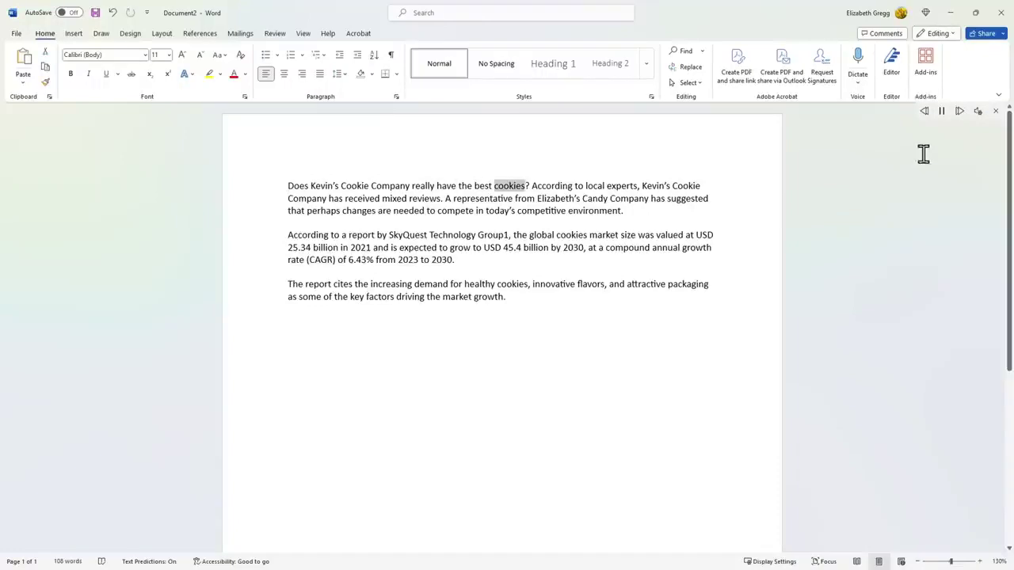
left_click(942, 112)
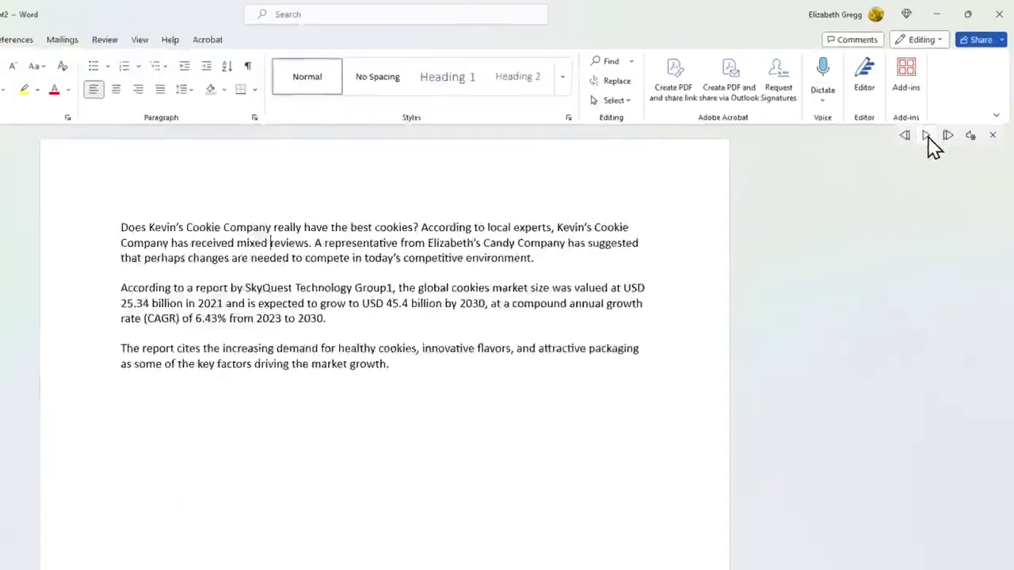
left_click(979, 112)
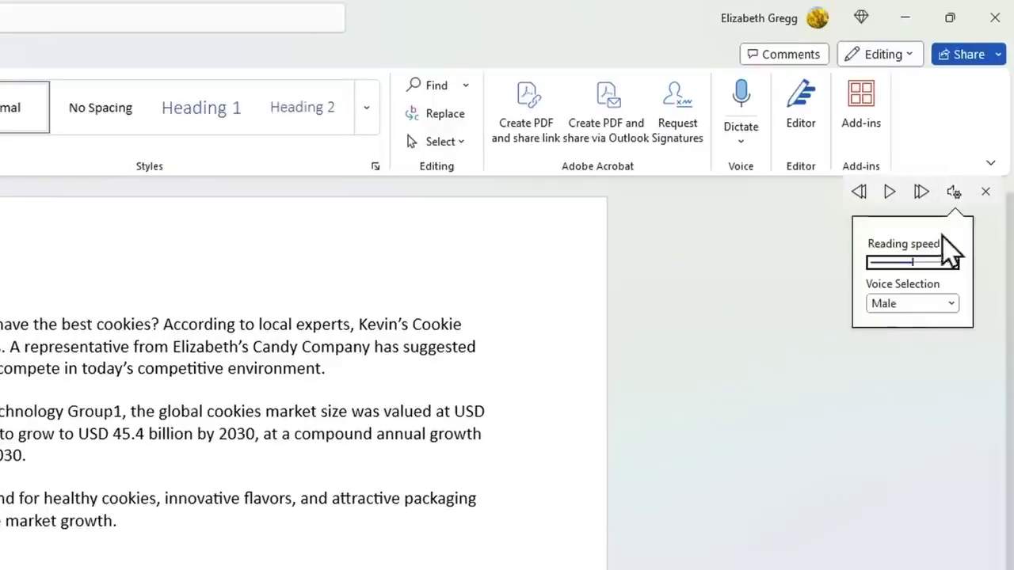
left_click(923, 263)
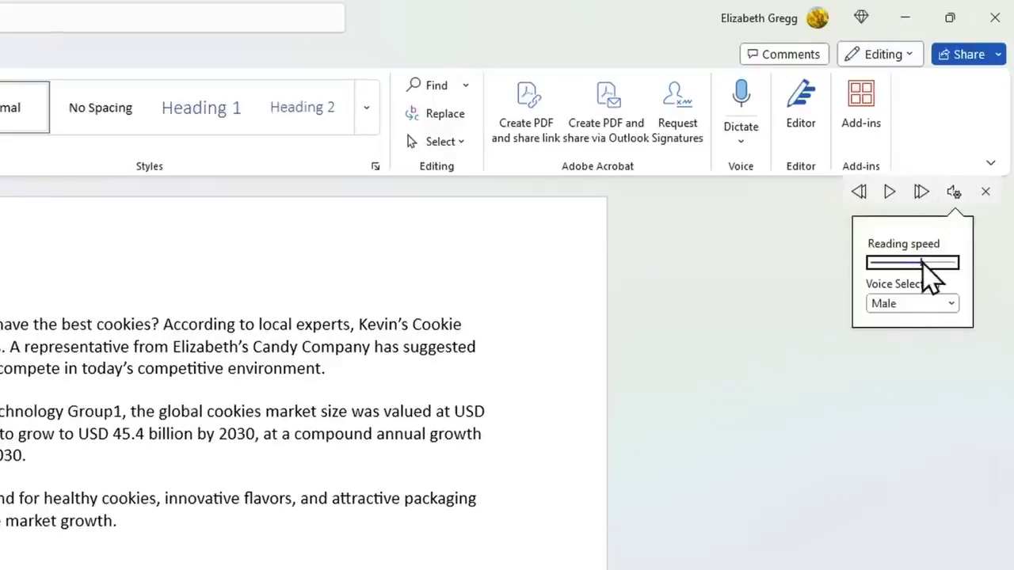
left_click(952, 306)
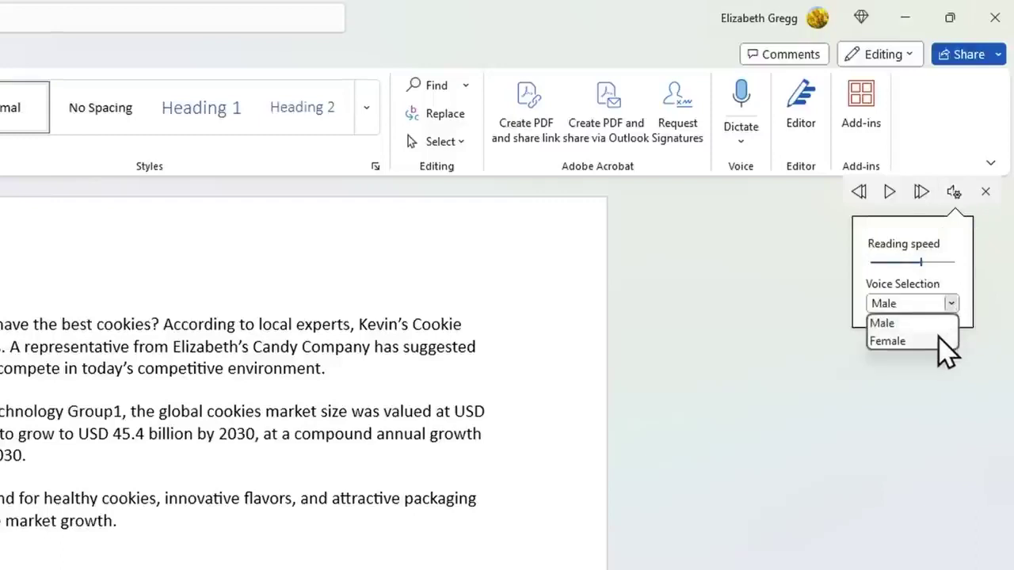
left_click(892, 341)
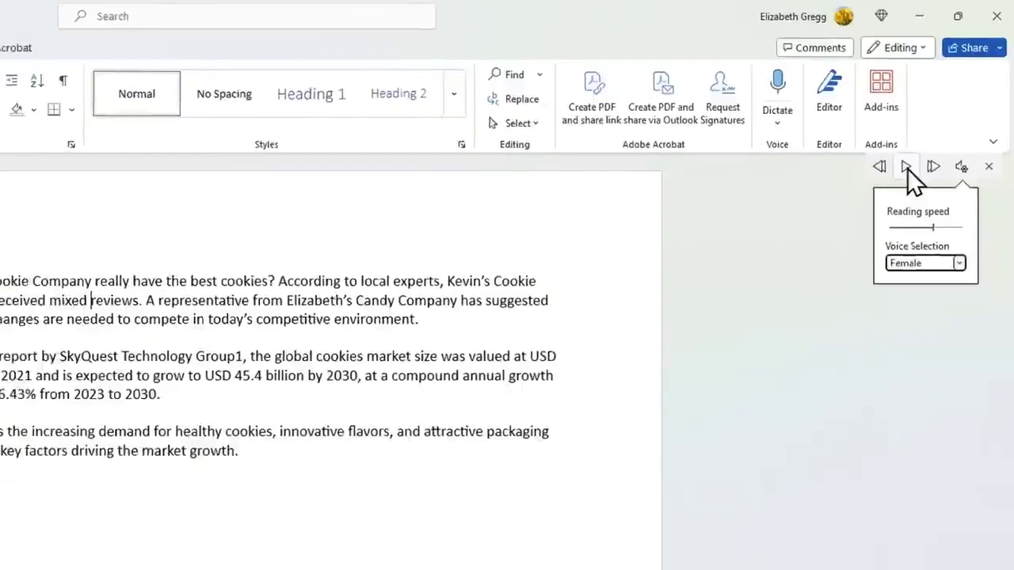
Play the cookie company text with Read Aloud in the new voice and speed, and pause the reading
left_click(890, 192)
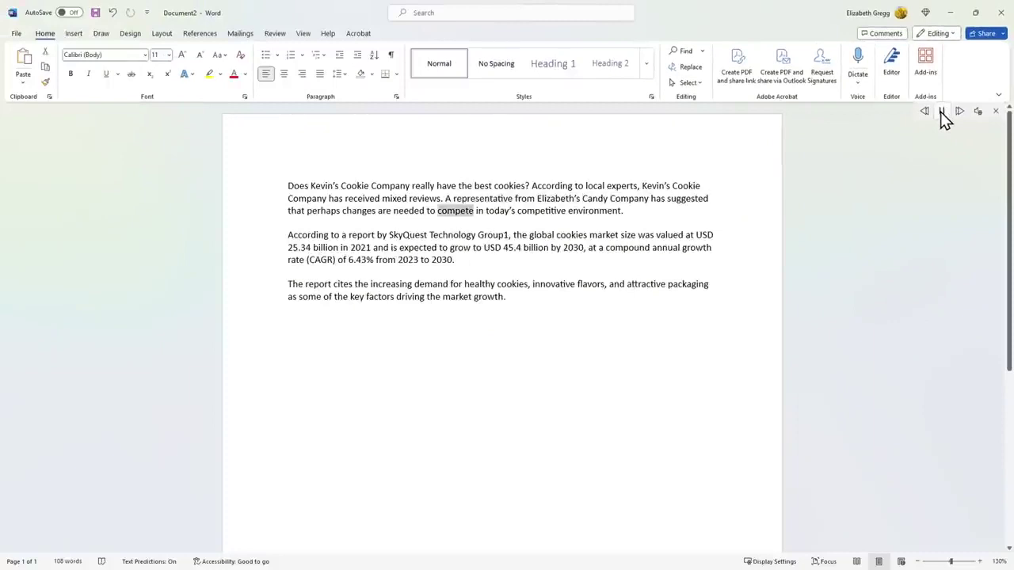
left_click(942, 112)
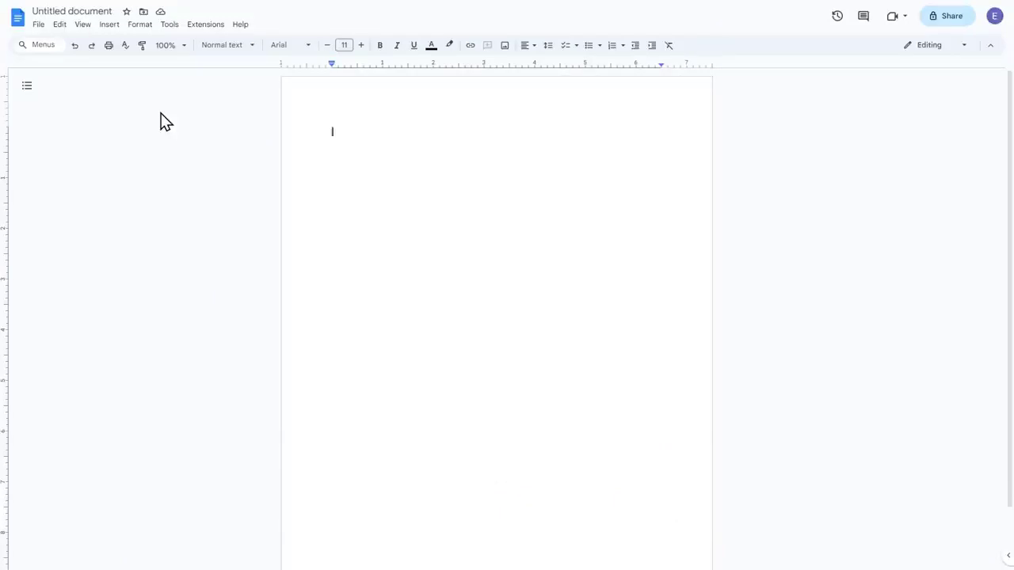
Switch to Google Docs and open the voice typing tool in the blank untitled document
left_click(168, 27)
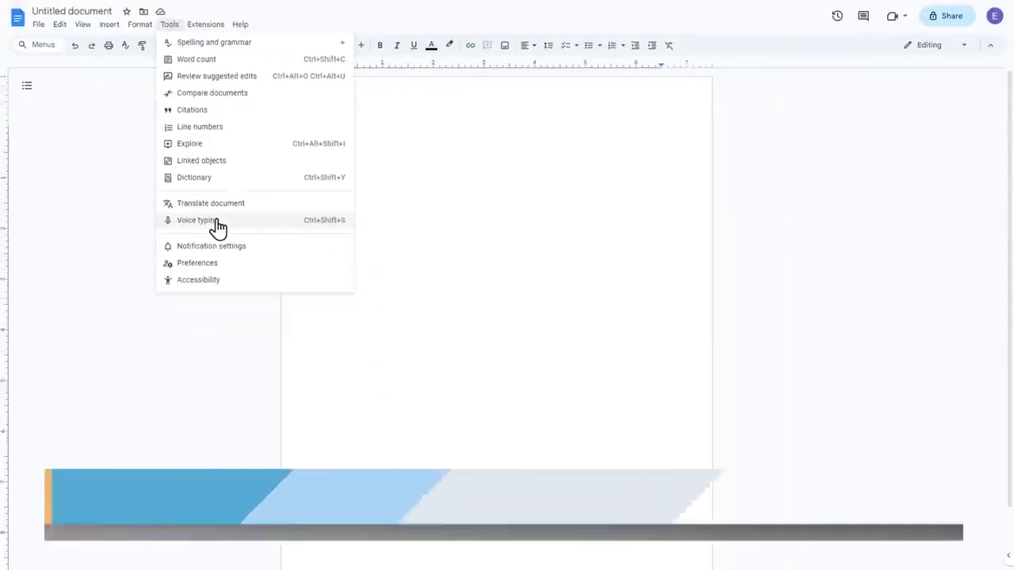
left_click(325, 228)
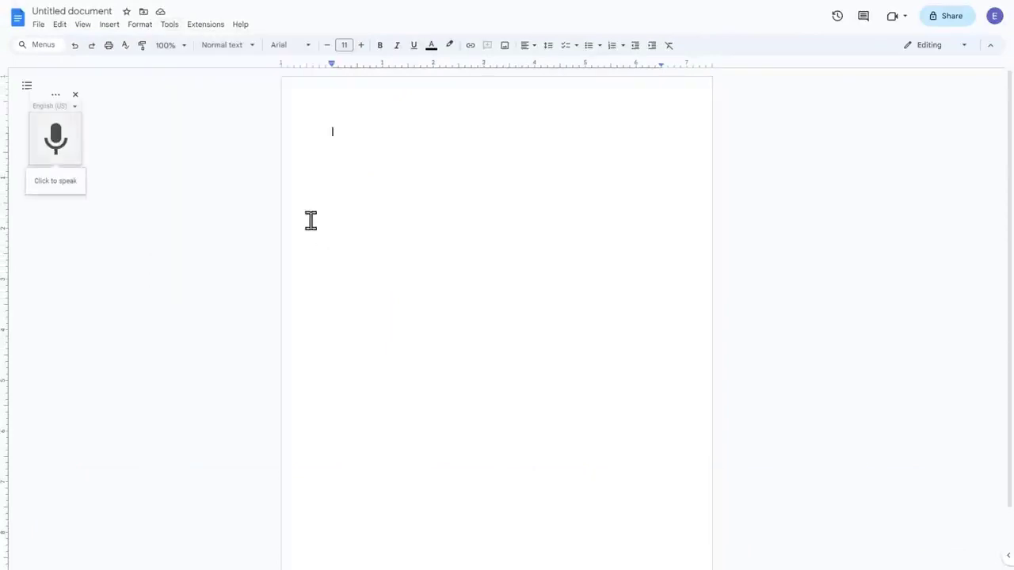
Look through the available voice typing languages, keep English (US), and start voice typing
left_click(77, 109)
scroll(107, 172, "down", 2)
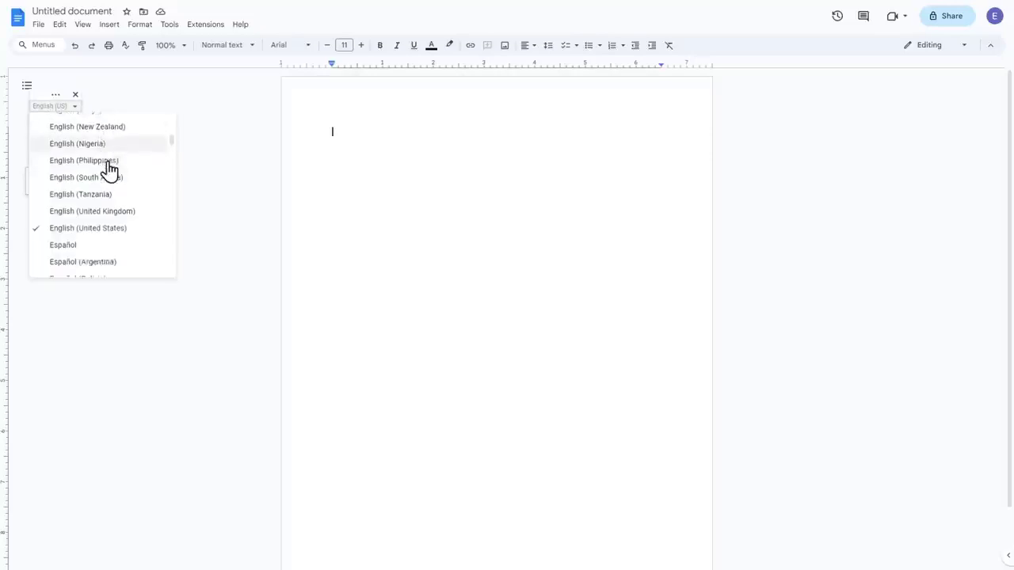
scroll(109, 170, "down", 5)
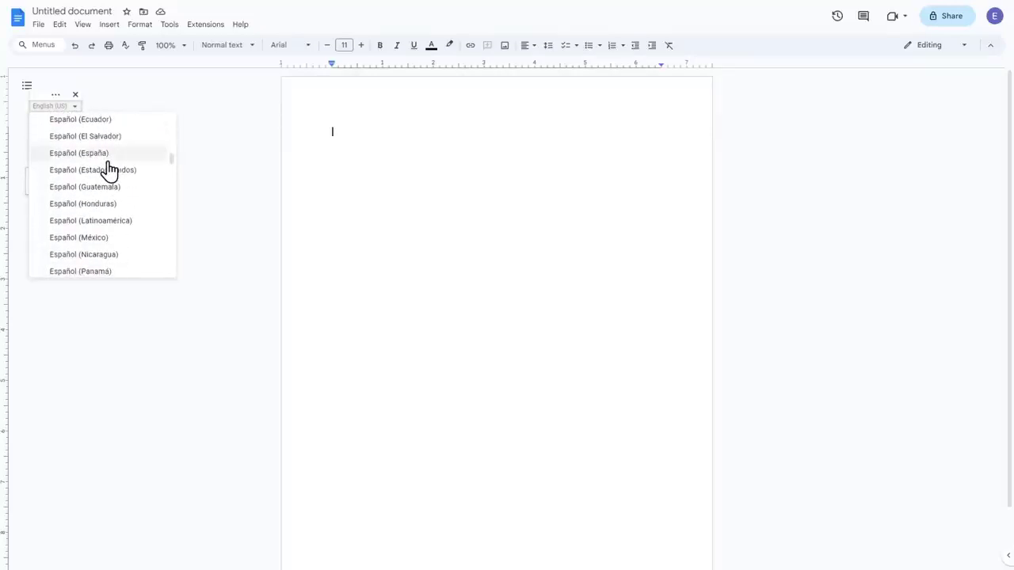
scroll(108, 170, "down", 2)
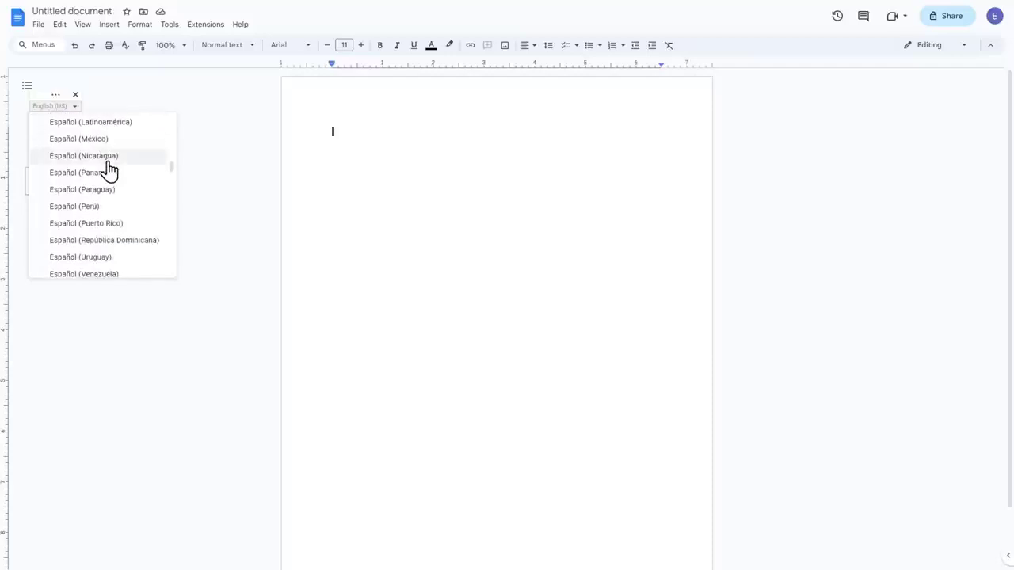
scroll(108, 171, "up", 1)
scroll(108, 170, "up", 5)
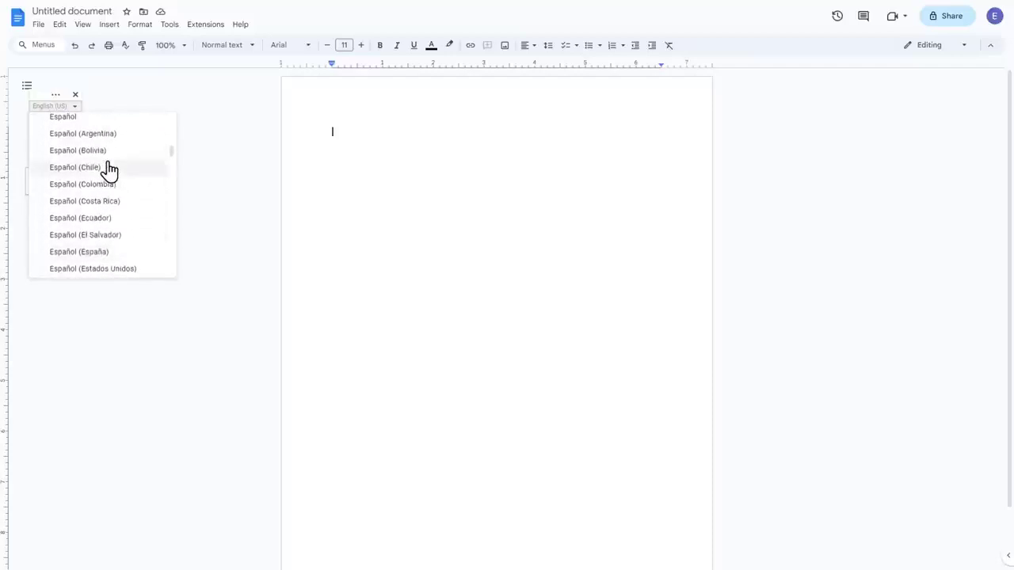
left_click(102, 106)
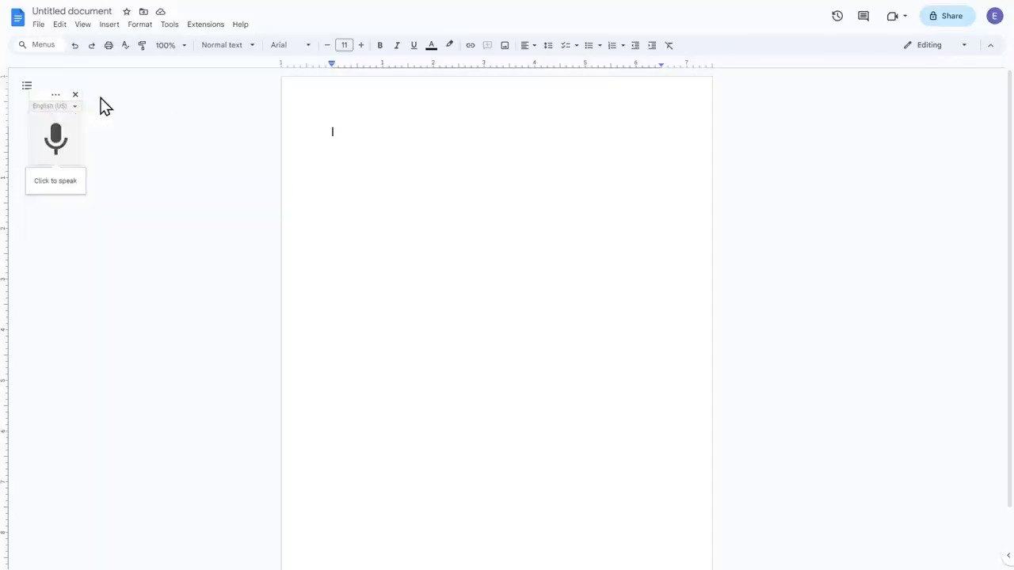
left_click(63, 137)
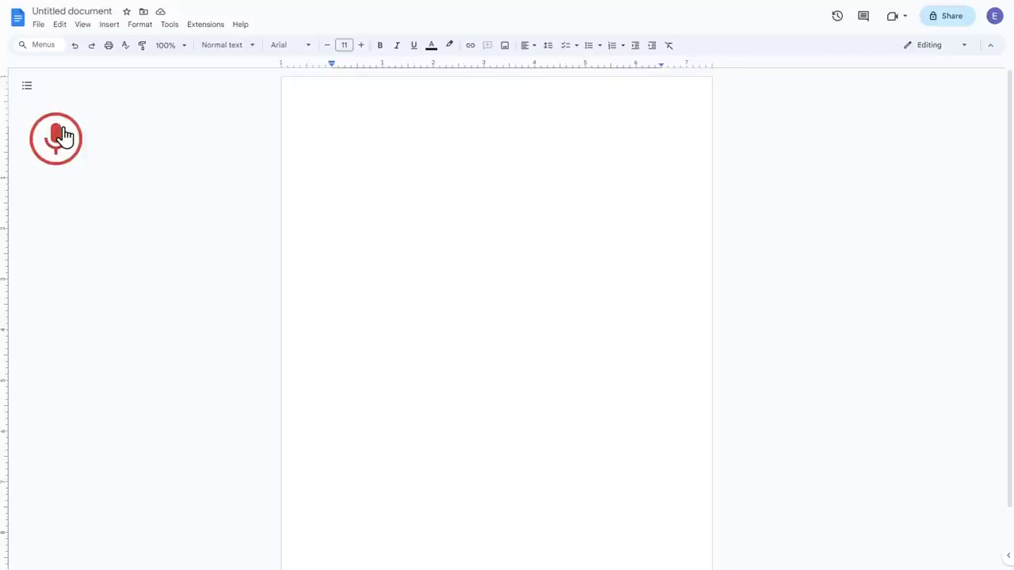